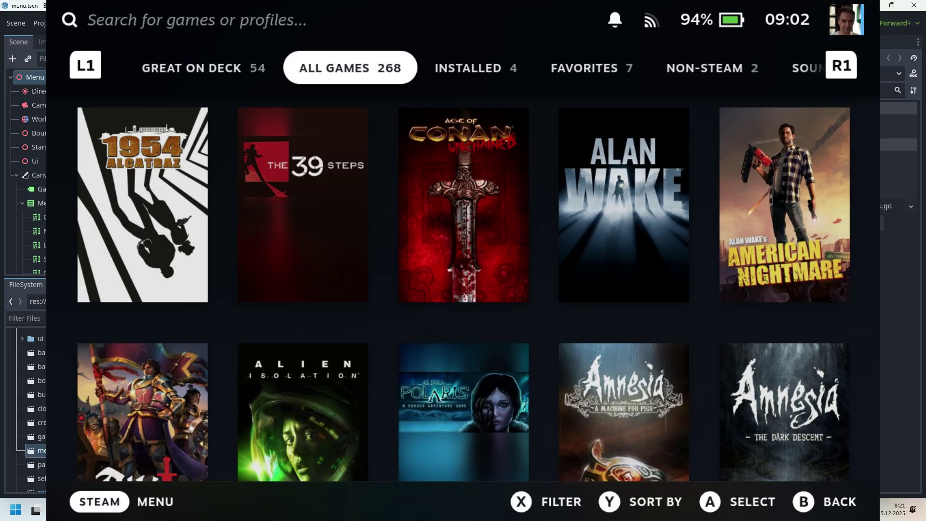
- Filter the Steam Deck library preview to show only installed games
key("e")
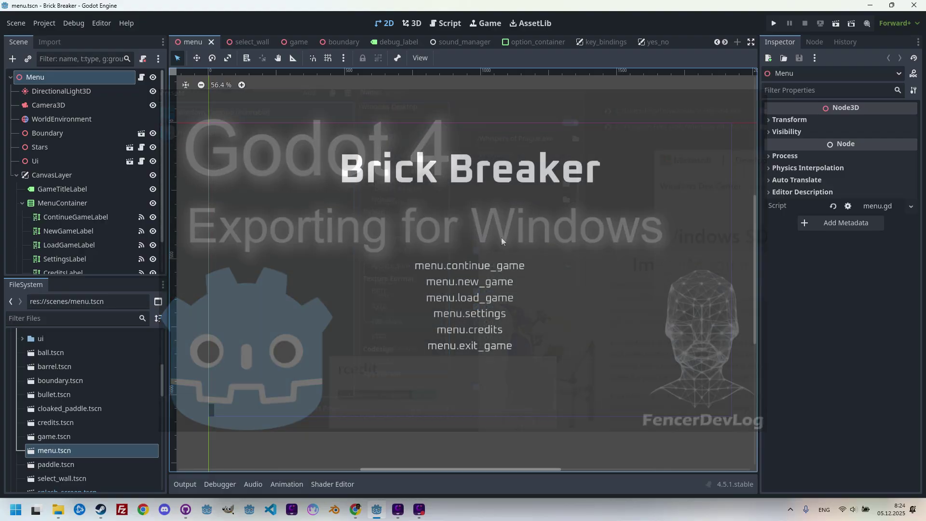
left_click(102, 23)
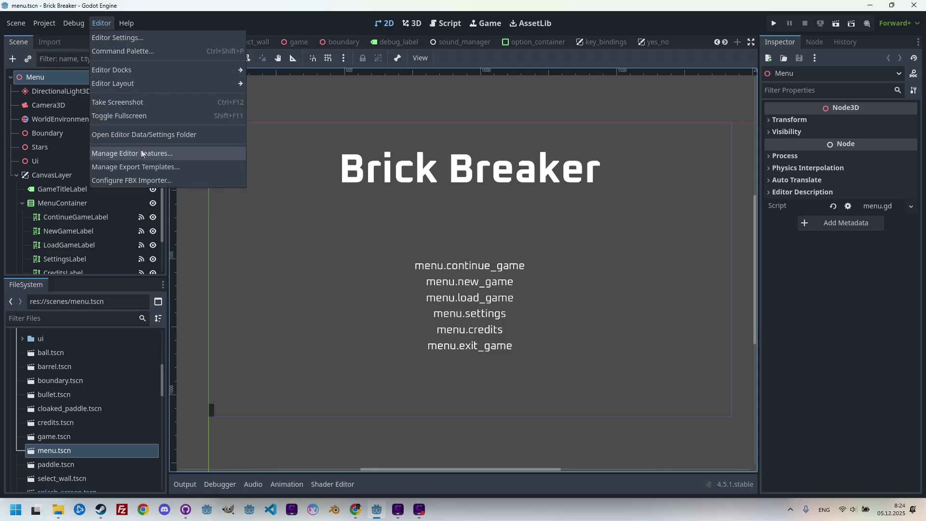
left_click(169, 166)
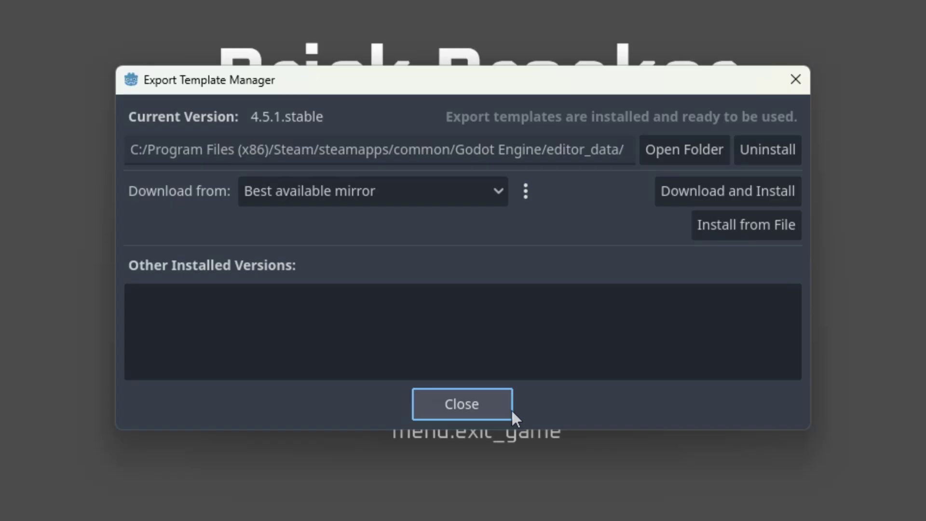
left_click(497, 406)
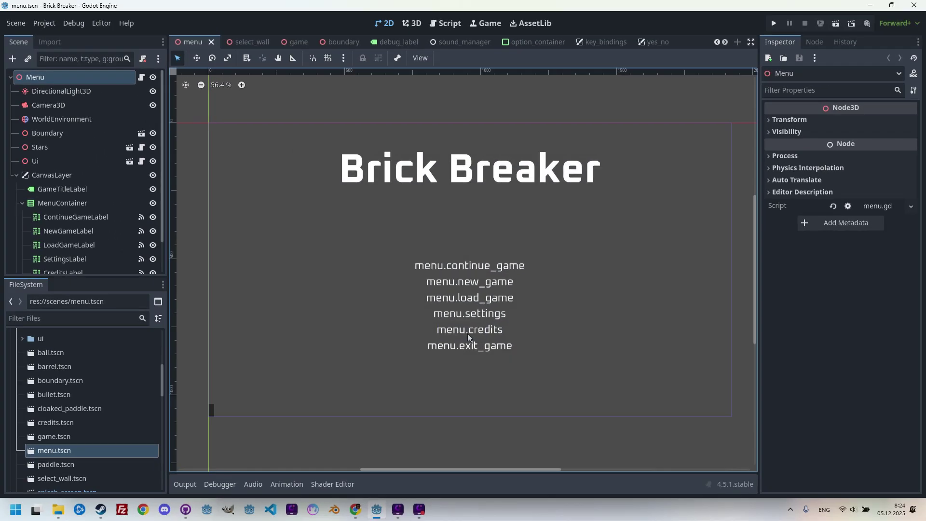
- Open the project's Export dialog, check the platform list without adding a preset, and view the Windows Desktop preset
left_click(45, 23)
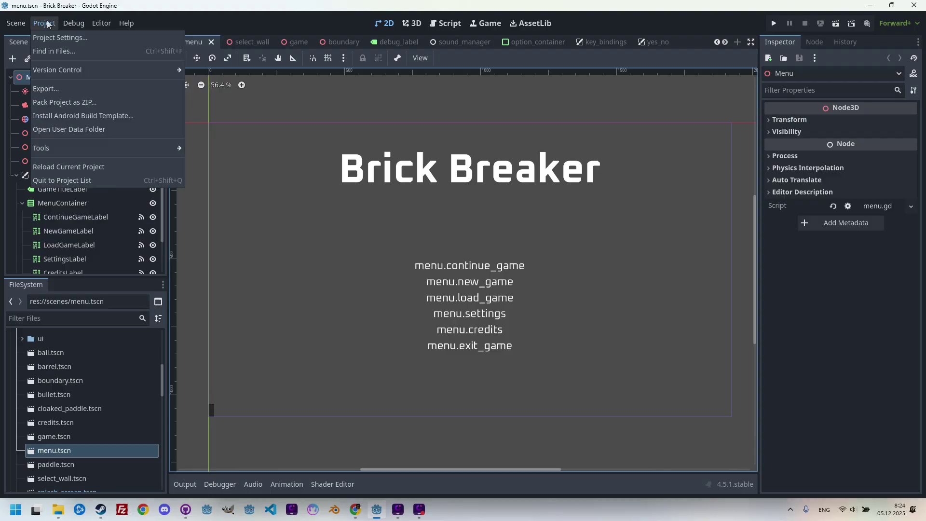
left_click(57, 89)
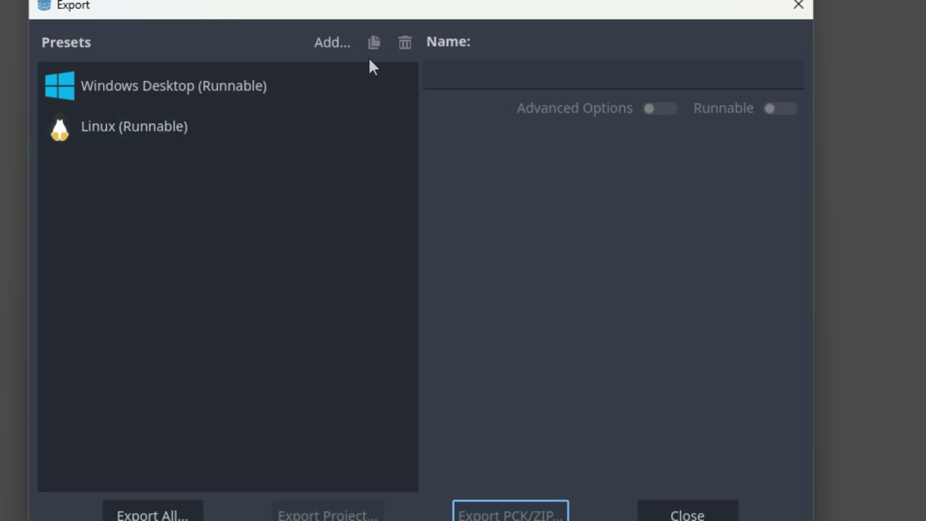
left_click(331, 47)
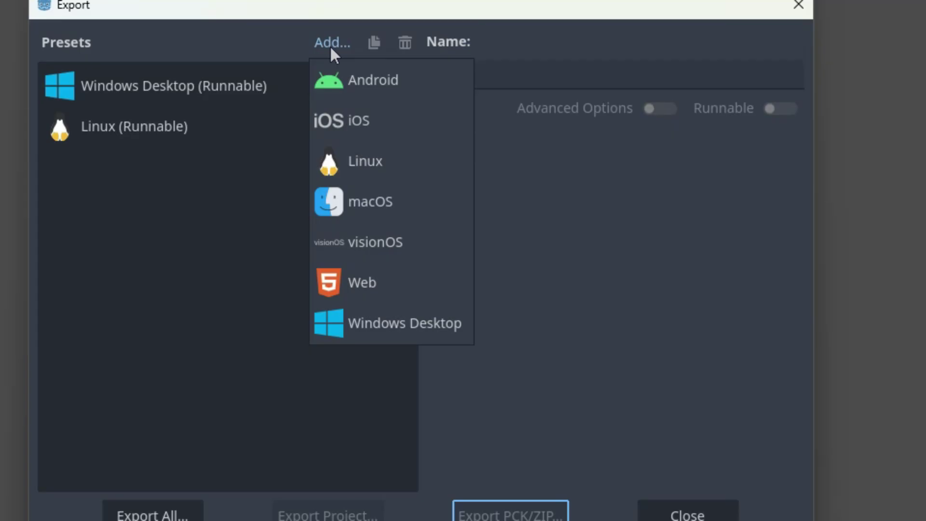
left_click(236, 45)
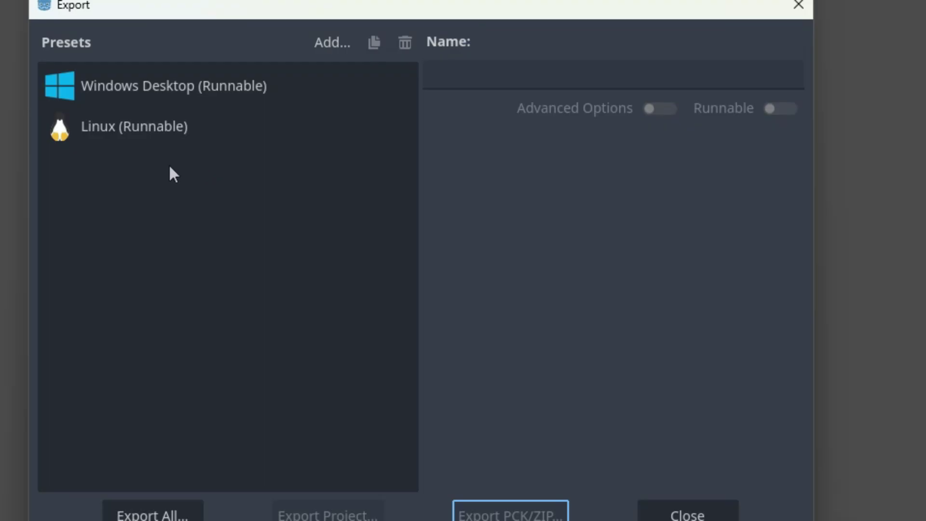
left_click(133, 87)
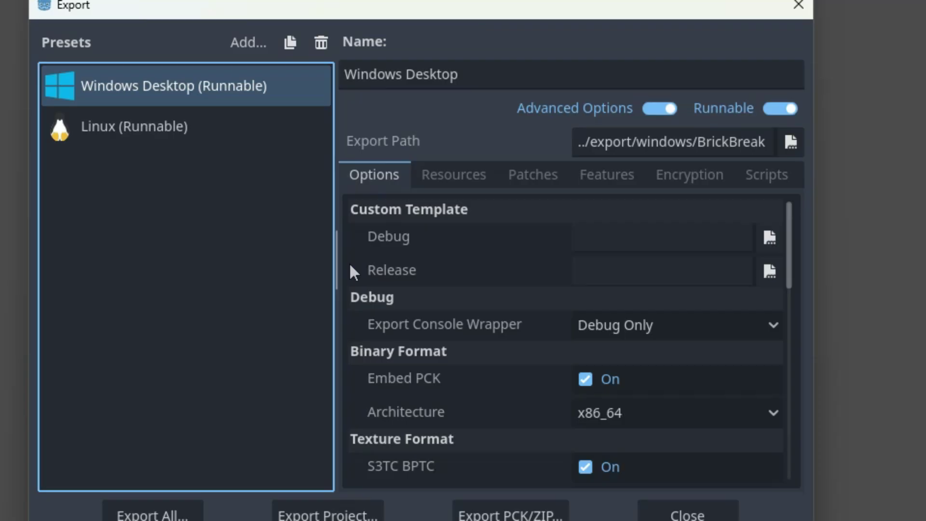
- Widen the preset settings pane and compare Windows Desktop with Linux, finishing on the Linux preset
left_click_drag(333, 271, 225, 268)
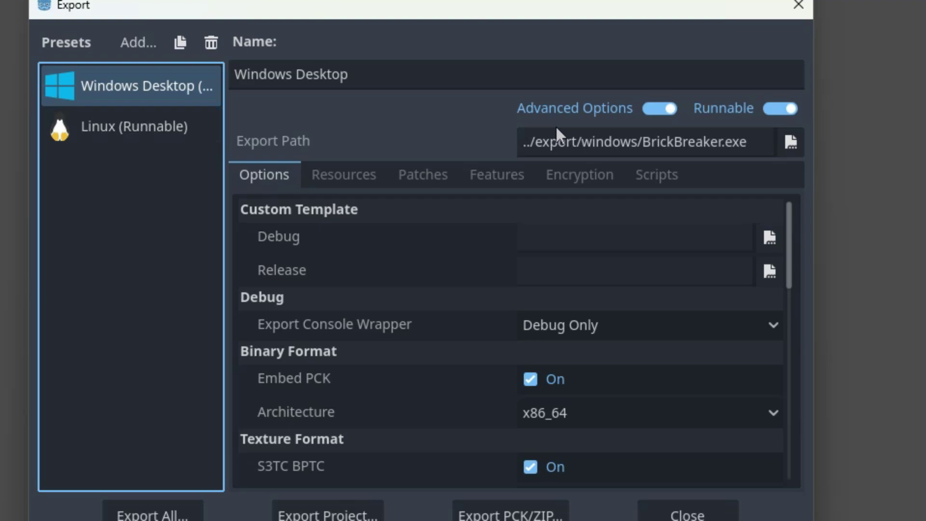
left_click(140, 131)
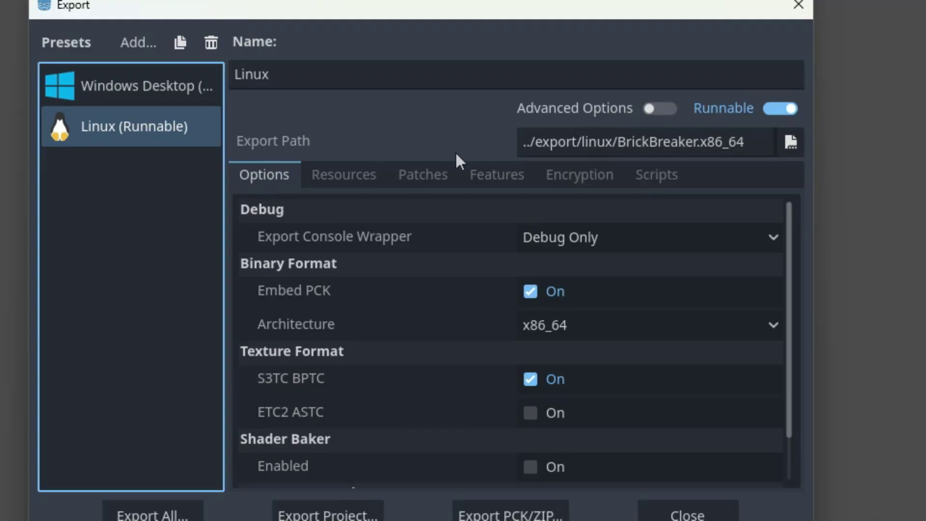
left_click(109, 97)
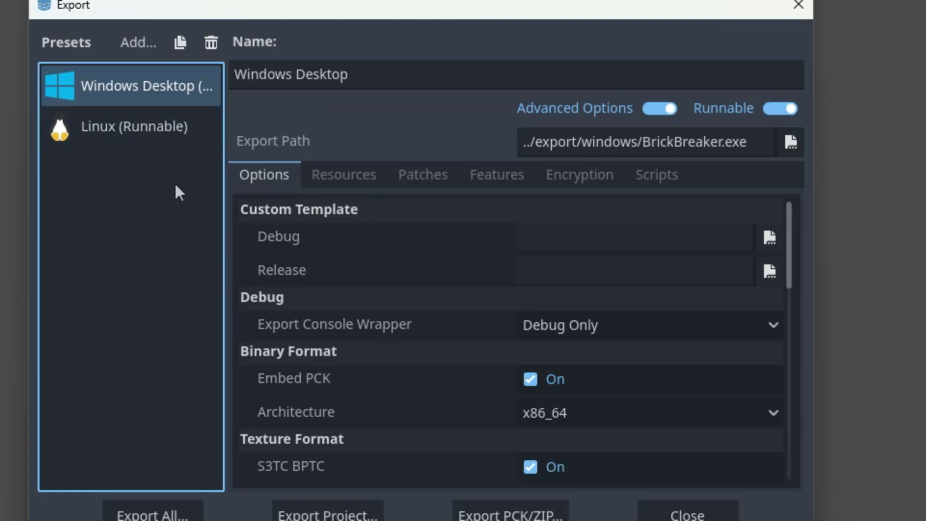
mouse_move(303, 380)
left_click(95, 131)
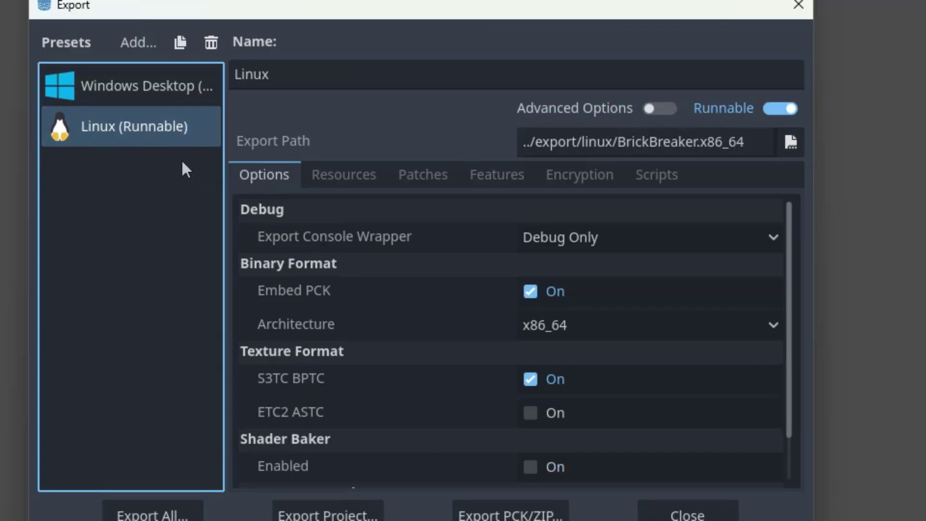
left_click(199, 91)
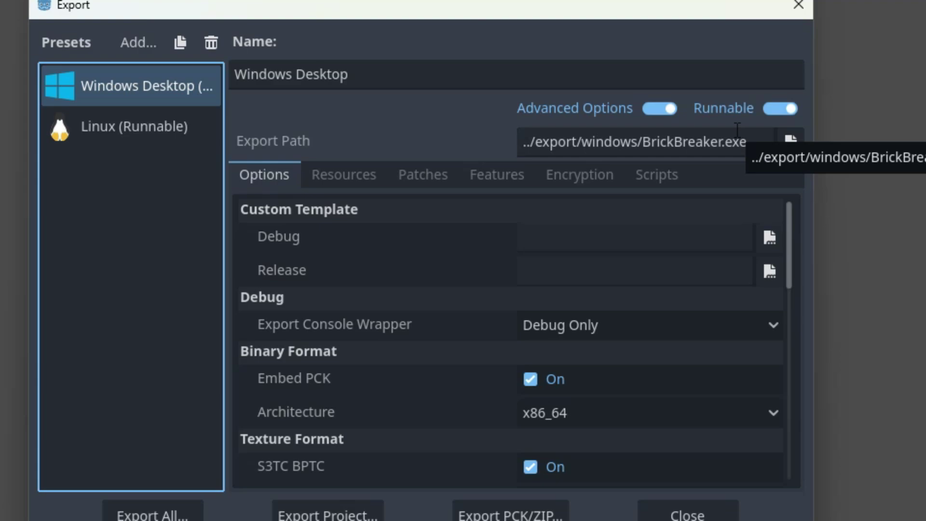
left_click(168, 131)
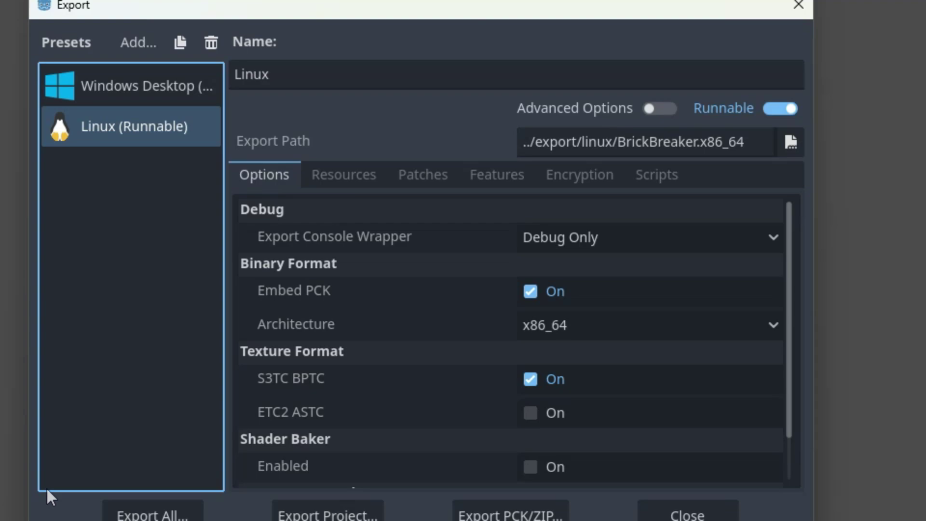
- Export both the Windows Desktop and Linux presets as Release builds with Export All
left_click(147, 513)
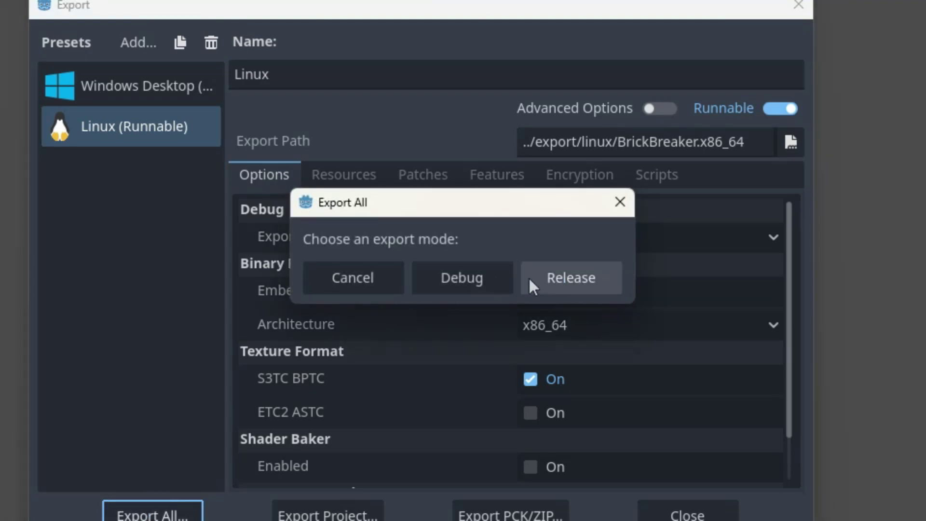
left_click(572, 280)
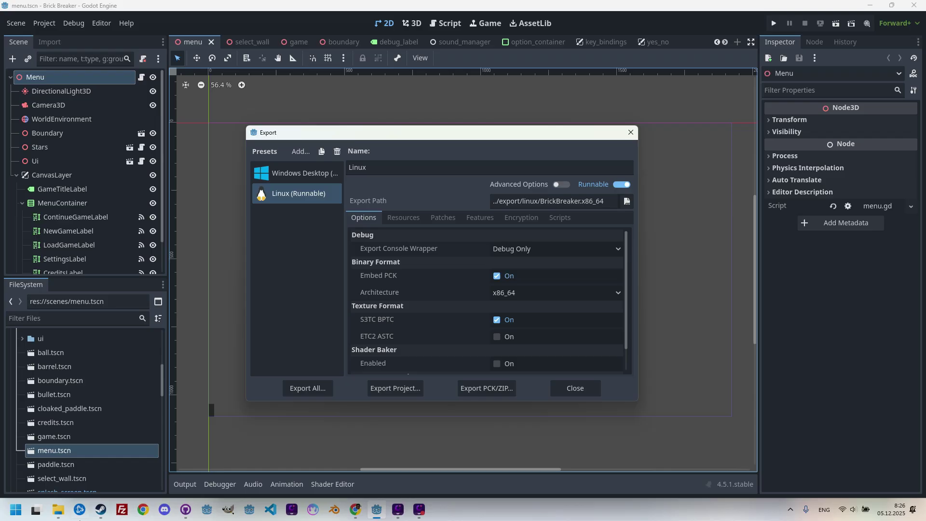
- Open the export\linux folder in File Explorer and select BrickBreaker.x86_64 to verify the exported files
left_click(60, 515)
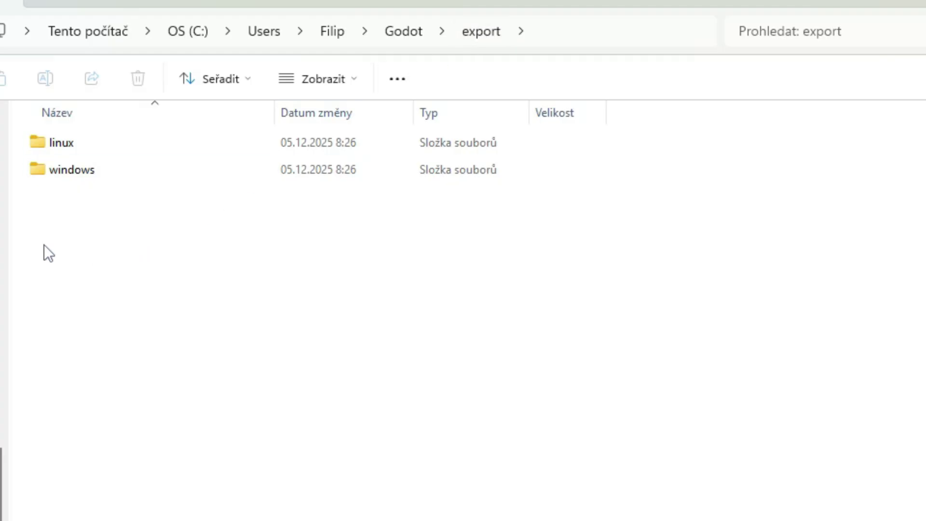
double_click(71, 147)
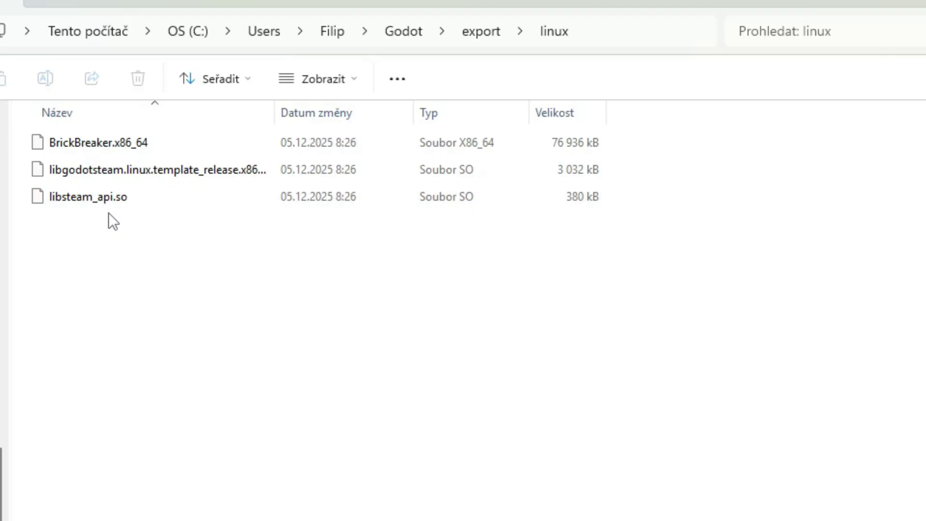
left_click(122, 147)
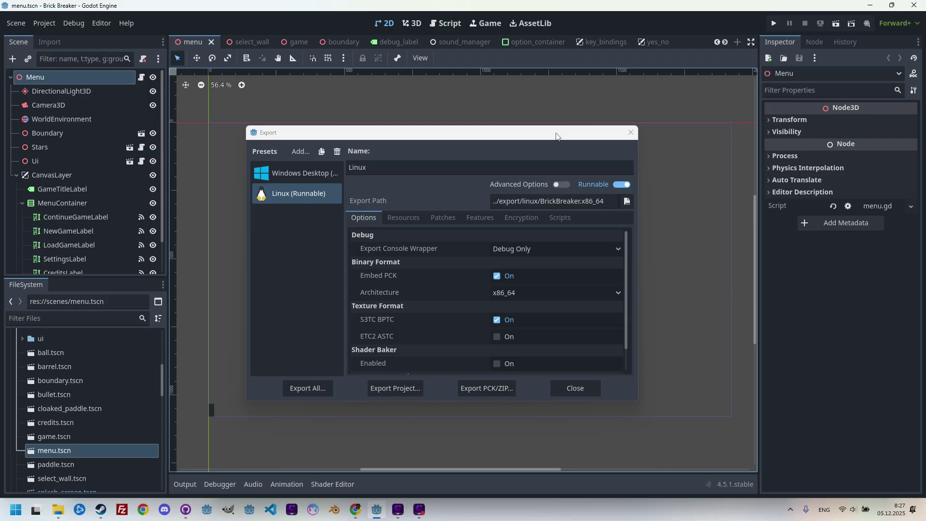
- Close the Export dialog and follow the Steam Deck guide's direct install link for the SteamOS Devkit Client
left_click(631, 132)
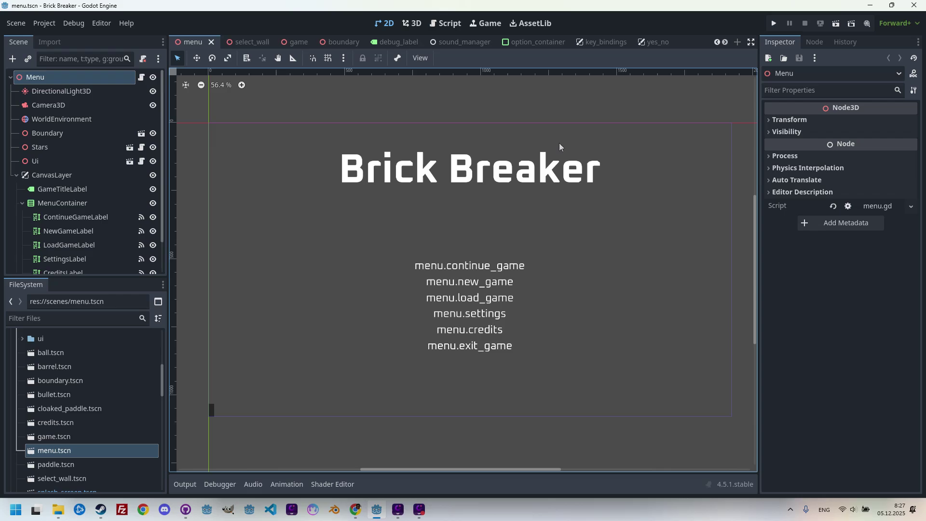
left_click(357, 512)
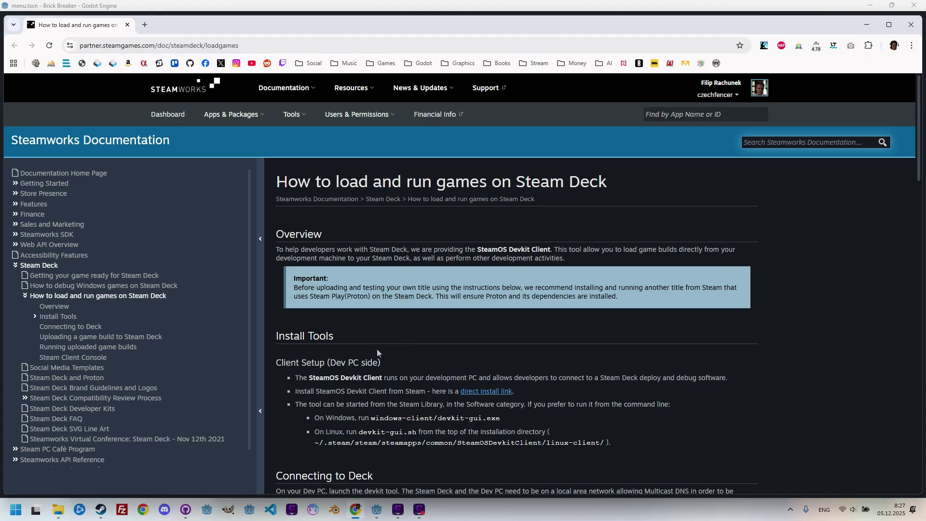
key("alt")
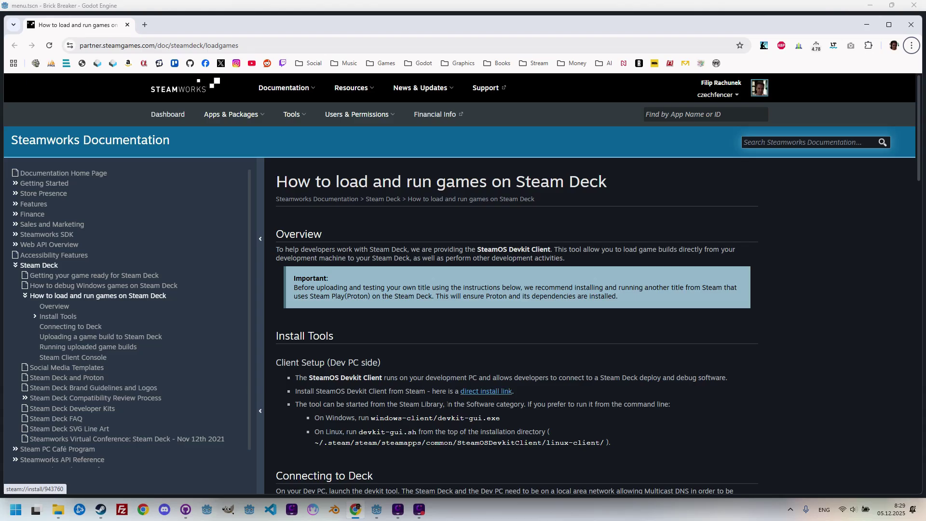
mouse_move(103, 512)
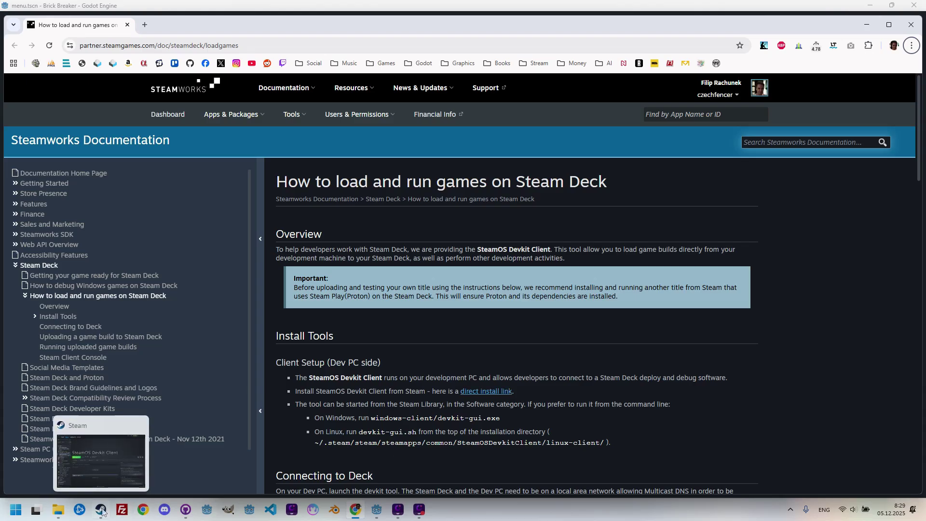
left_click(478, 394)
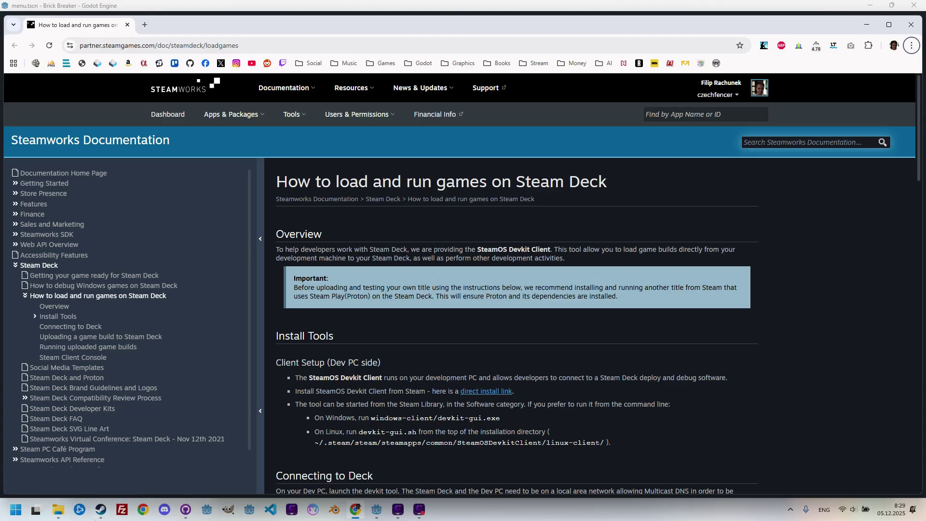
- Launch the SteamOS Devkit Client from its Steam library page
left_click(100, 510)
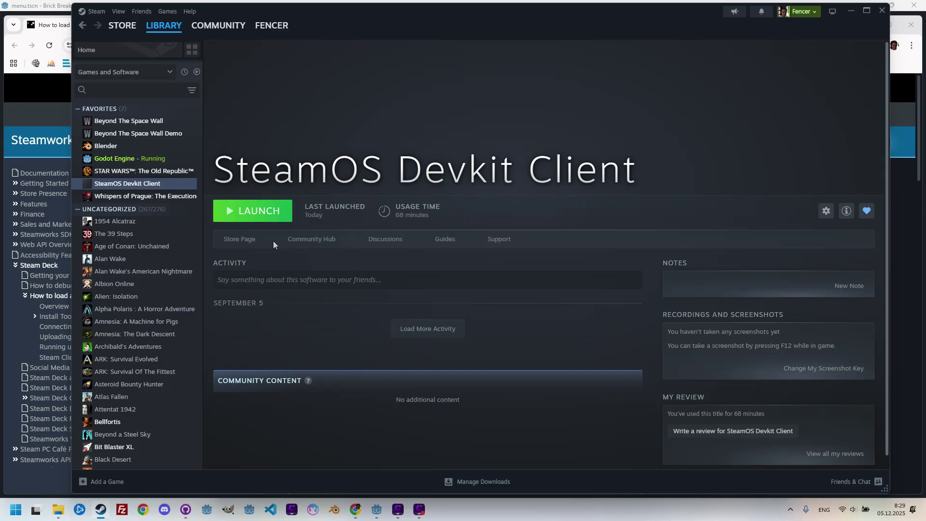
left_click(259, 218)
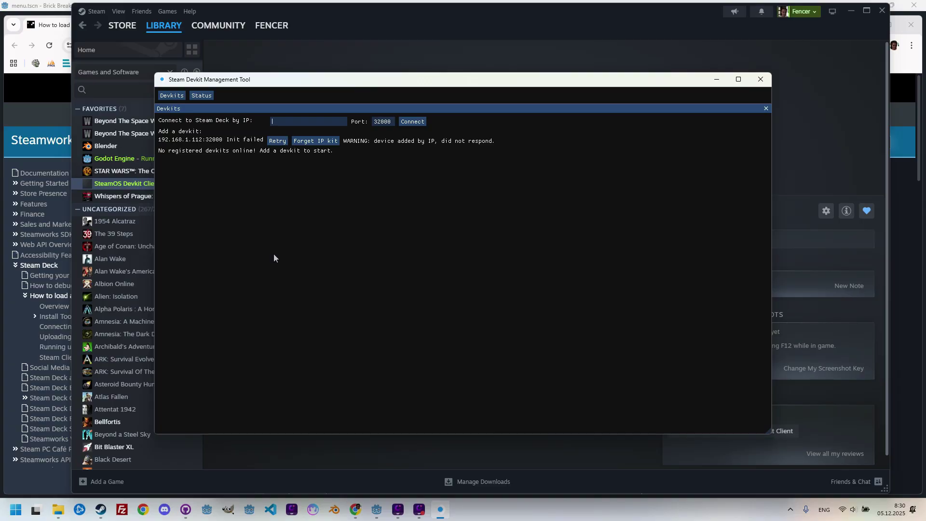
- Connect to the Steam Deck at IP 192.168.1.112 on port 32000
type("192.")
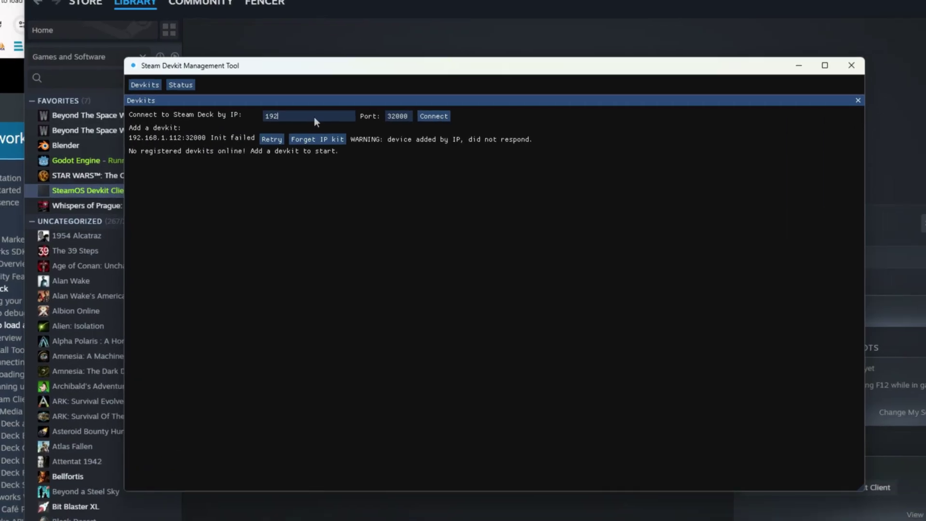
type("168")
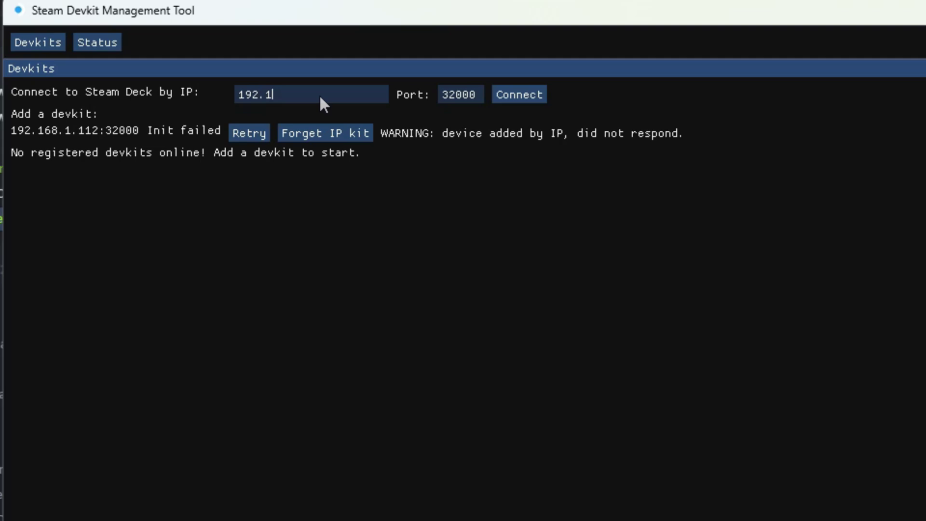
type(".1.112")
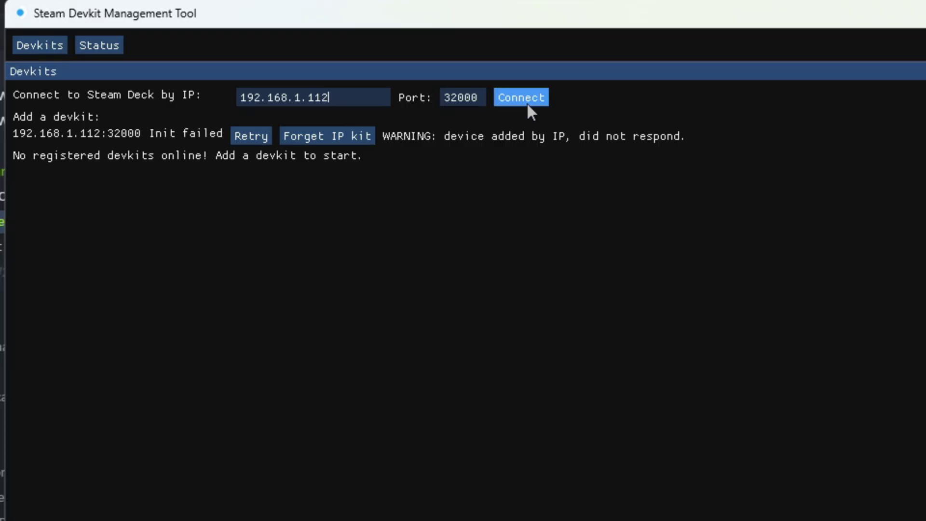
left_click(527, 102)
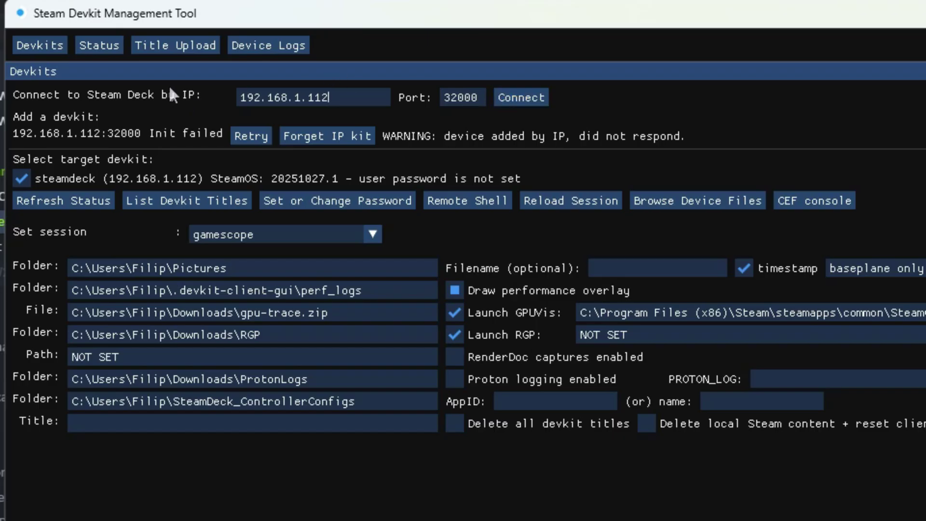
- Upload BrickBreaker from export\linux to the steamdeck with start command BrickBreaker.x86_64
left_click(187, 46)
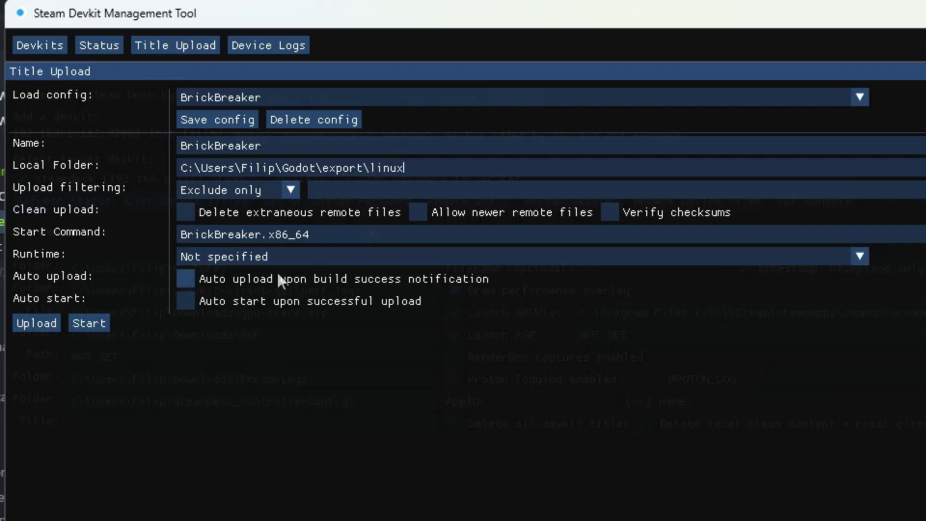
left_click(319, 237)
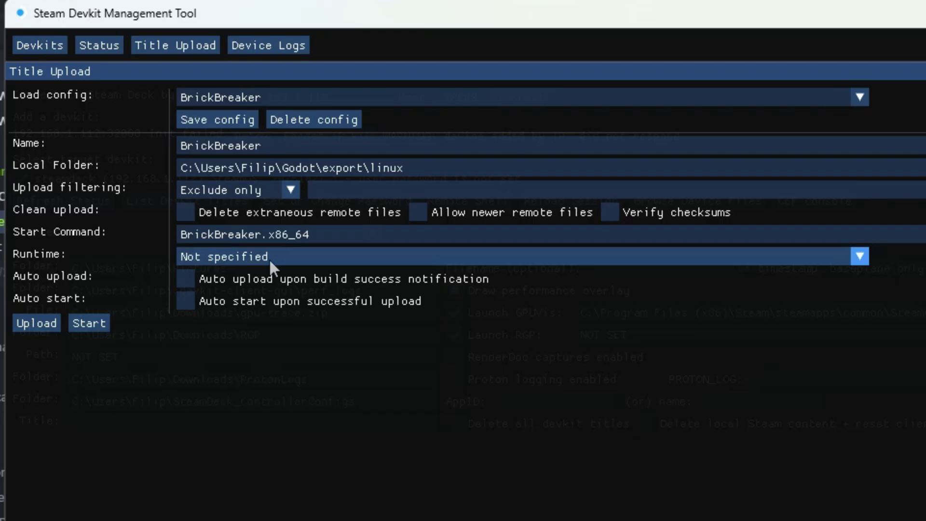
left_click(40, 322)
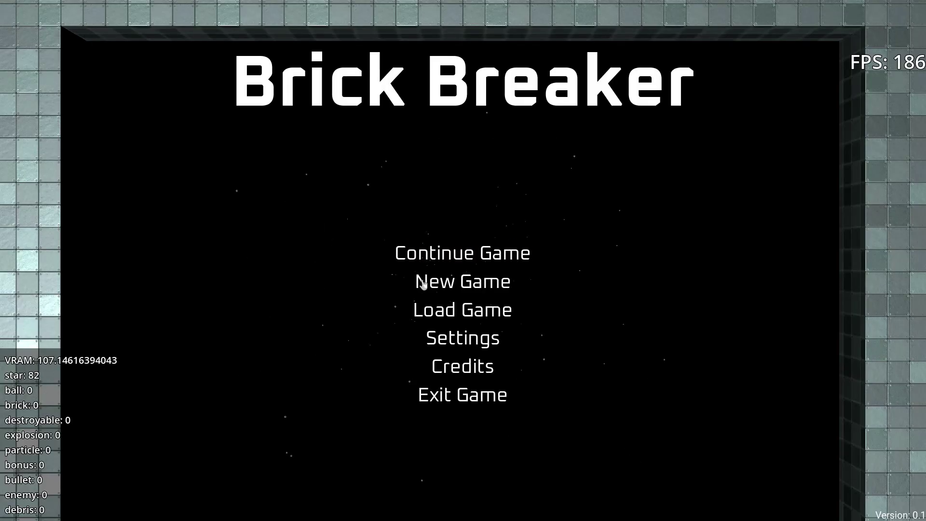
- Lower Brick Breaker's window size from 1920 x 1080 to 1280 x 720, then return to the main menu
left_click(458, 342)
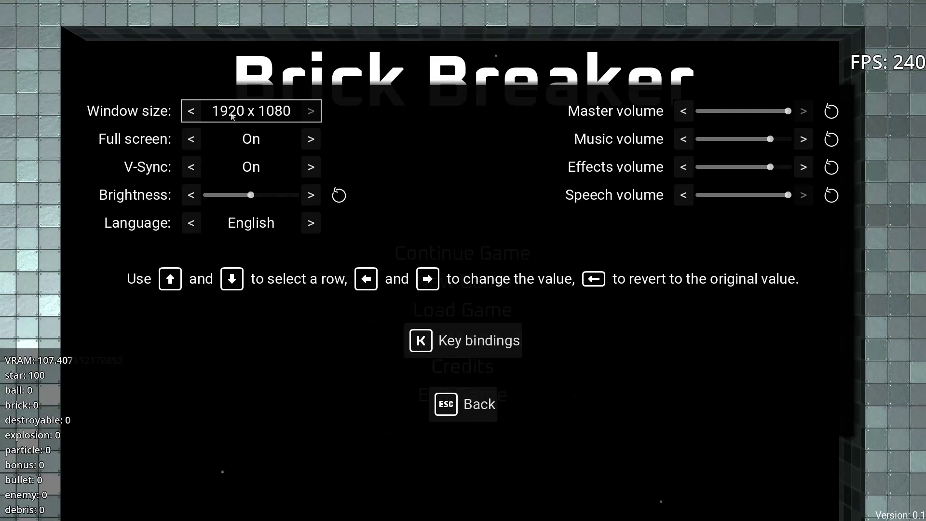
left_click(193, 113)
left_click(193, 112)
left_click(194, 113)
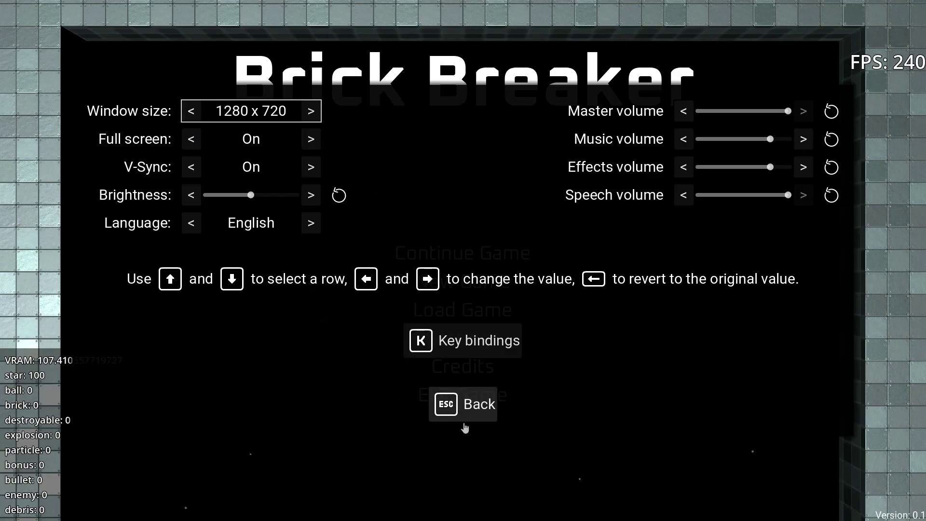
left_click(470, 415)
left_click(479, 406)
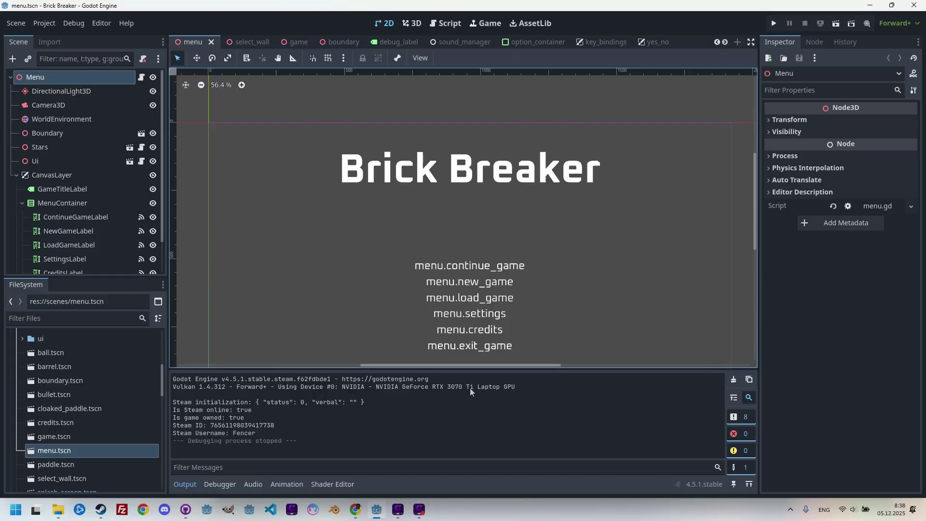